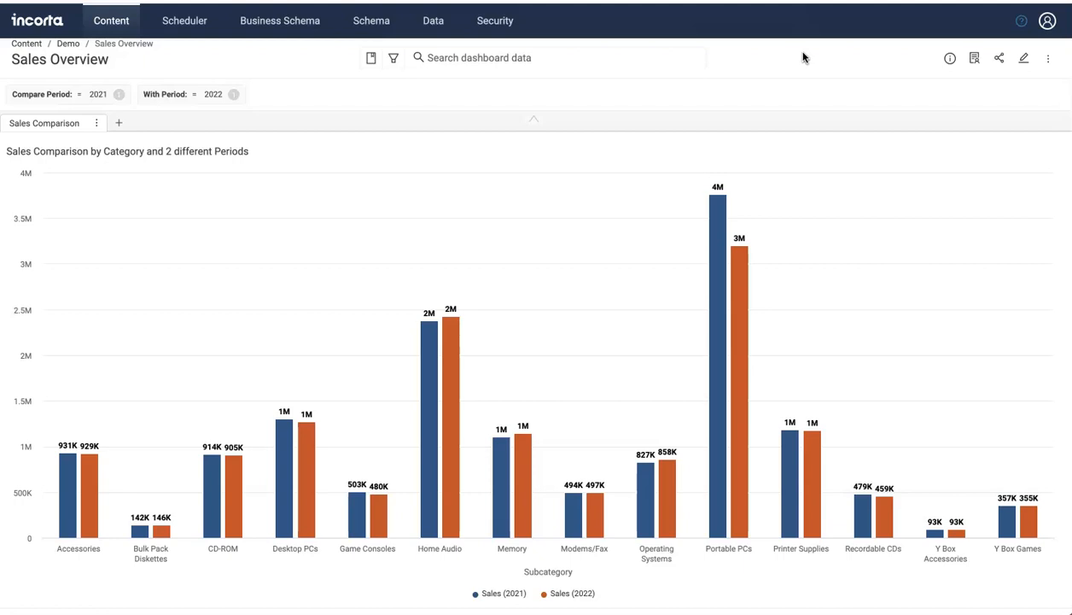
# Look at the available values of the Compare Period and With Period filters on the Sales Overview dashboard.
pyautogui.click(51, 98)
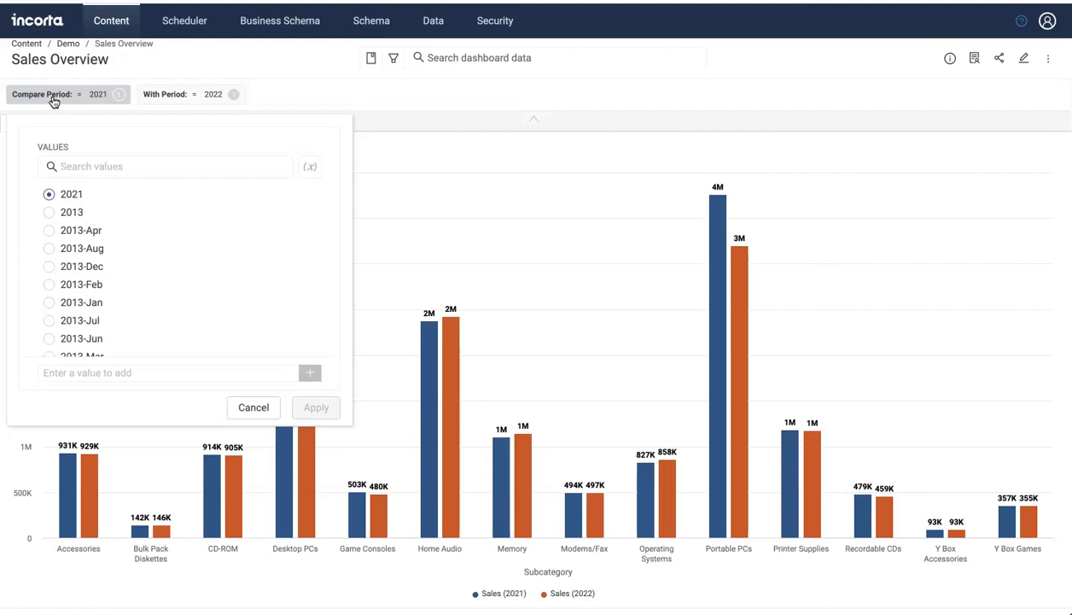
pyautogui.click(179, 96)
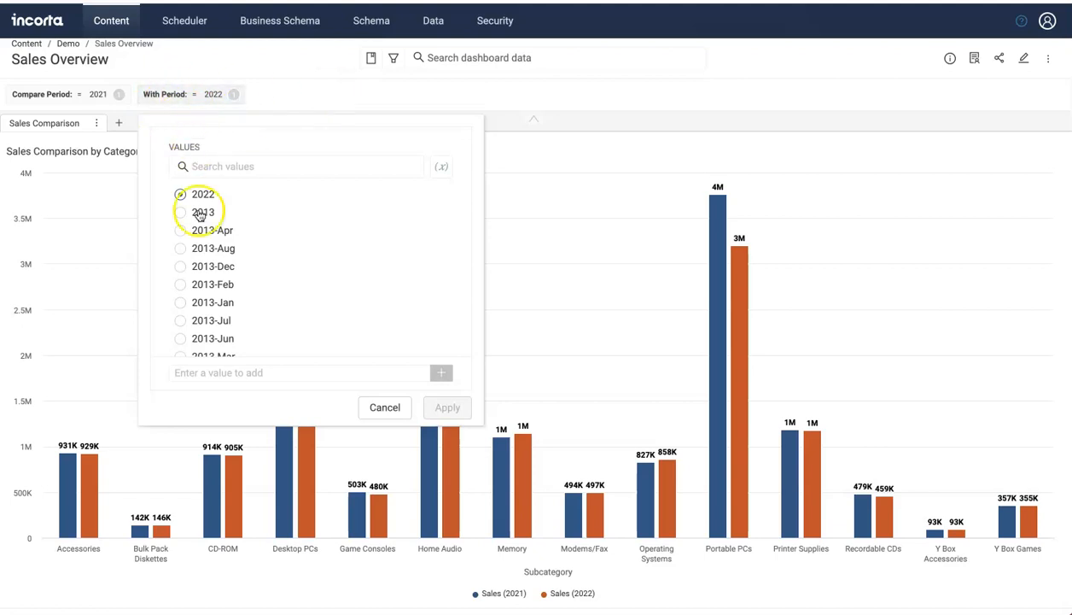
pyautogui.click(296, 97)
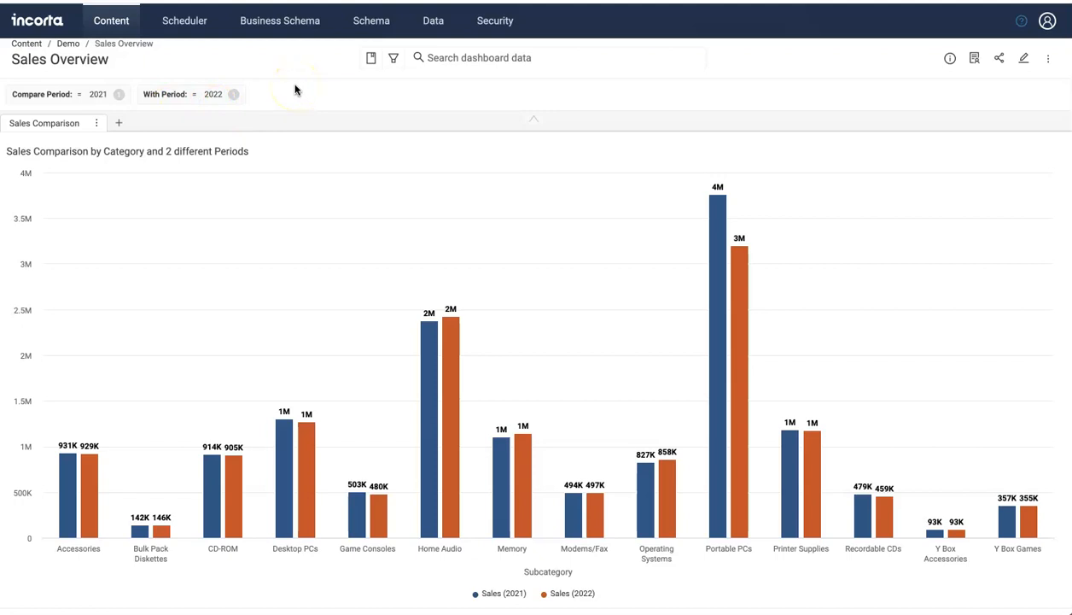
# Set the dashboard's Compare Period filter to 2022-Q1.
pyautogui.click(77, 94)
pyautogui.click(90, 166)
pyautogui.write('2')
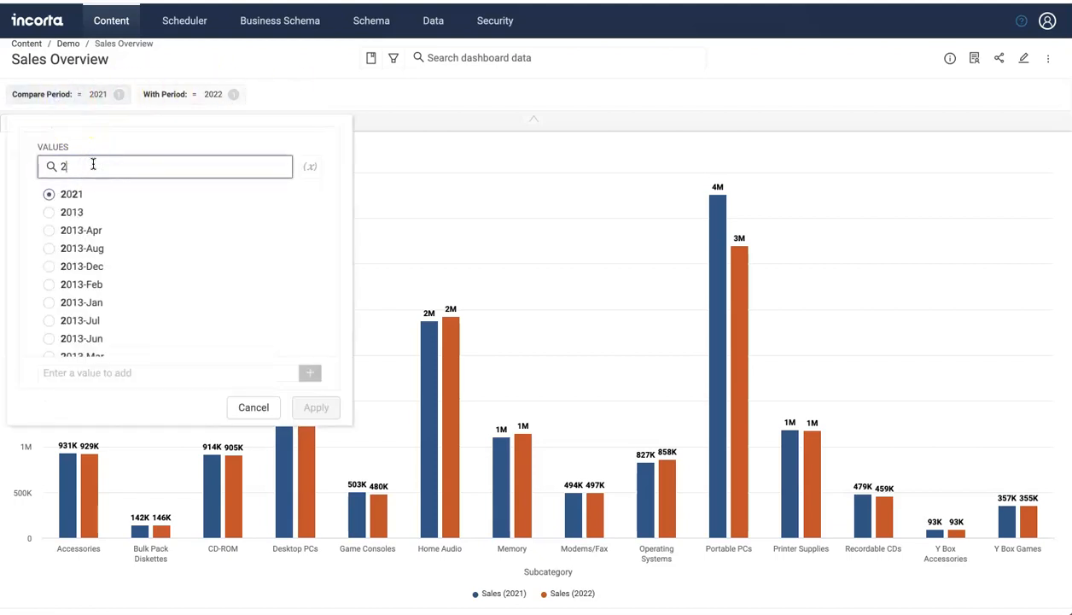
pyautogui.write('022')
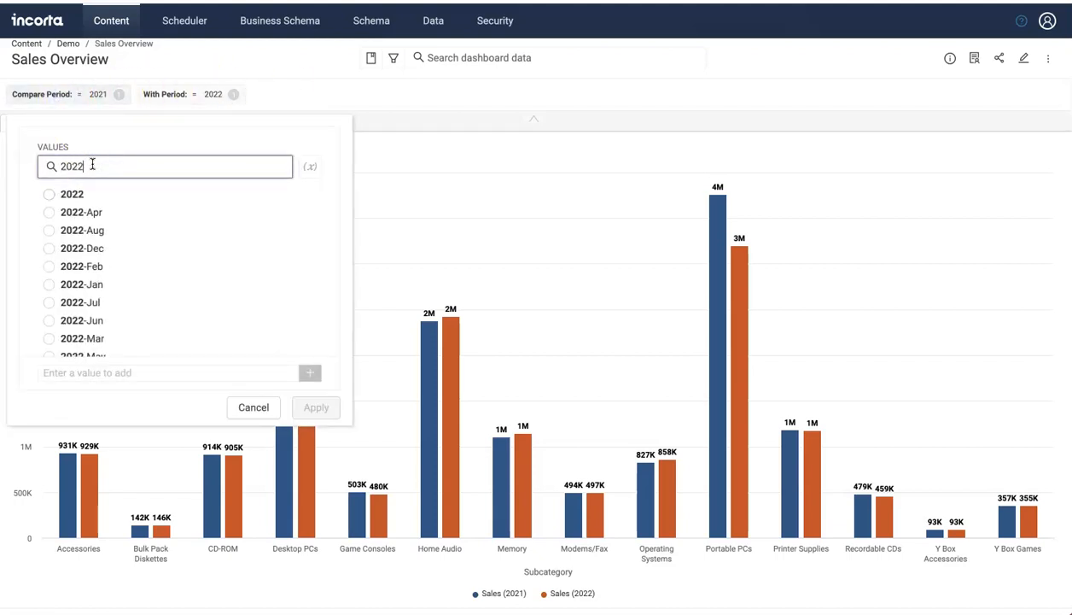
pyautogui.write('-q')
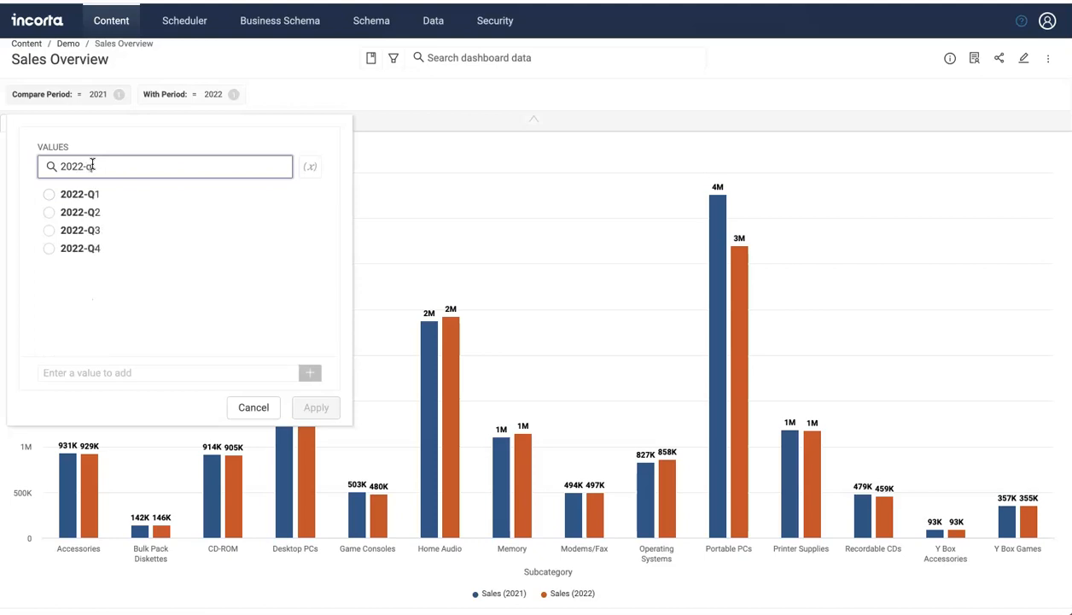
pyautogui.click(50, 194)
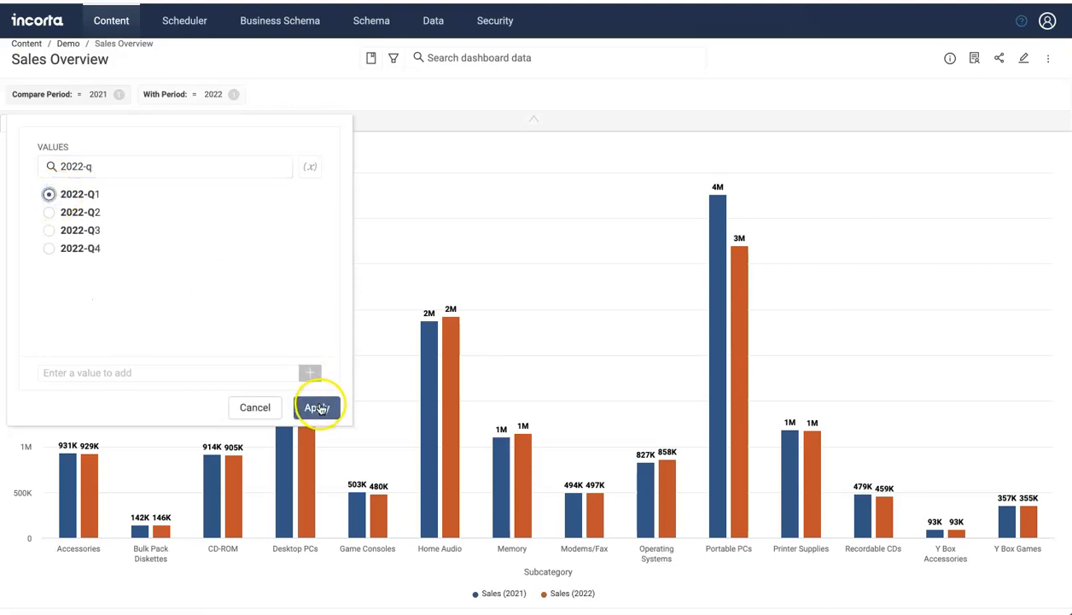
pyautogui.click(316, 407)
# Set the dashboard's With Period filter to 2023-Q1.
pyautogui.click(186, 94)
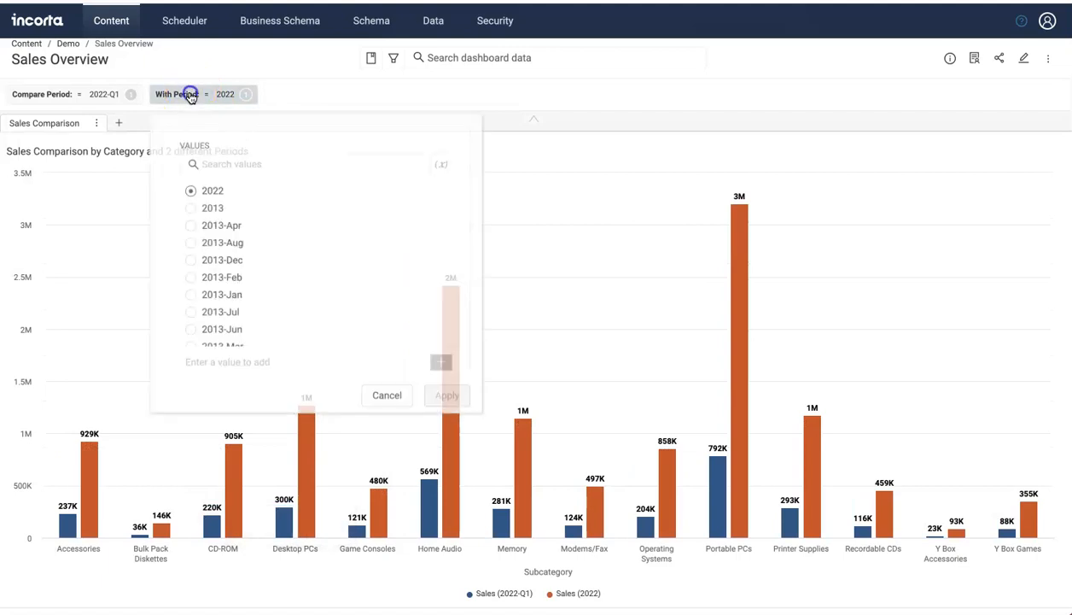
pyautogui.click(215, 166)
pyautogui.write('2023')
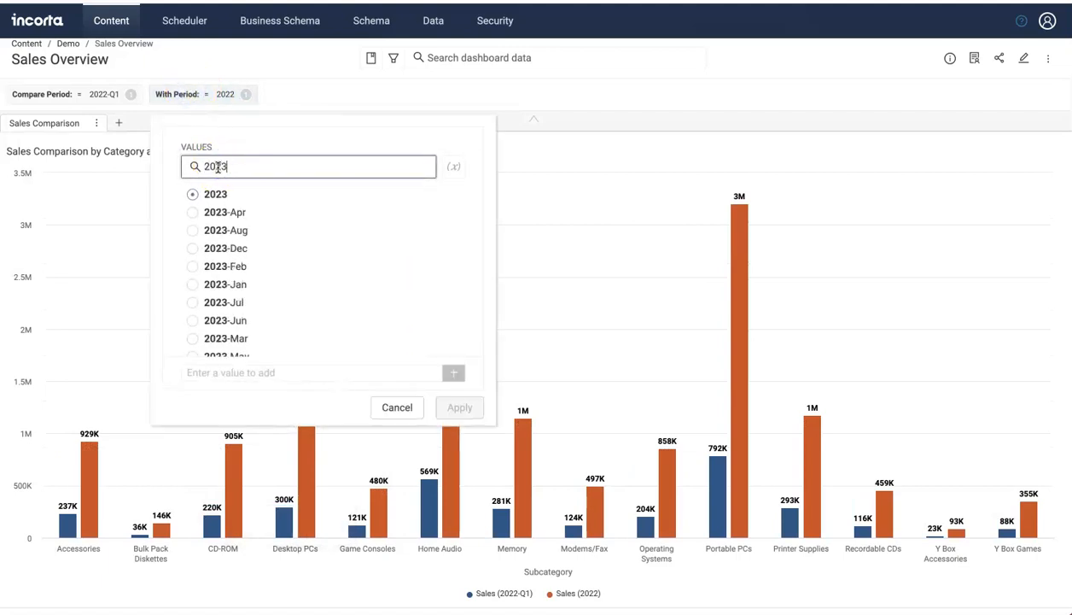
pyautogui.write('-q1')
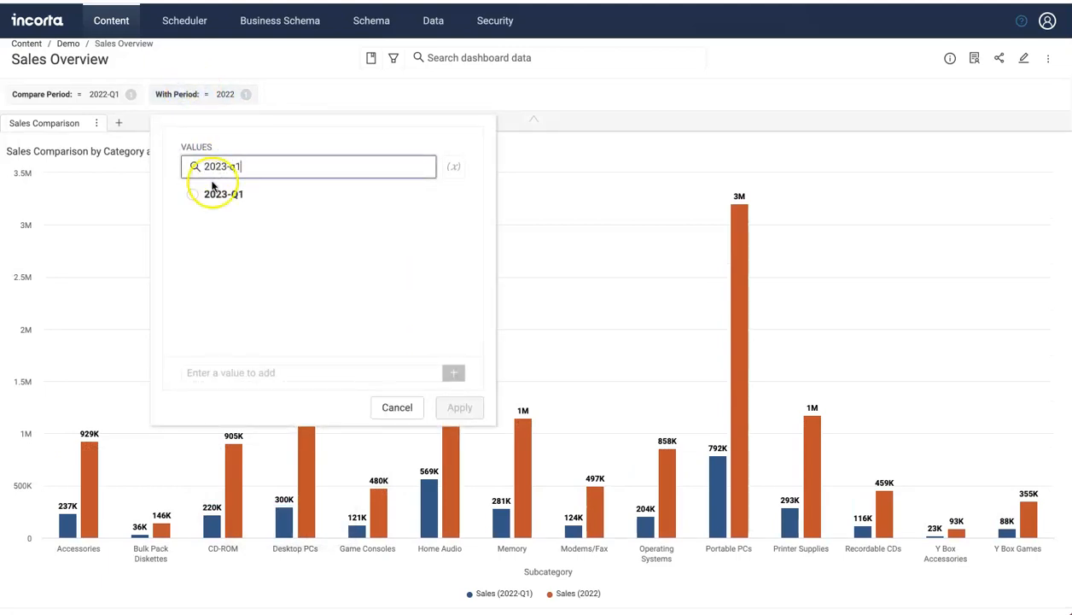
pyautogui.click(192, 198)
pyautogui.click(460, 407)
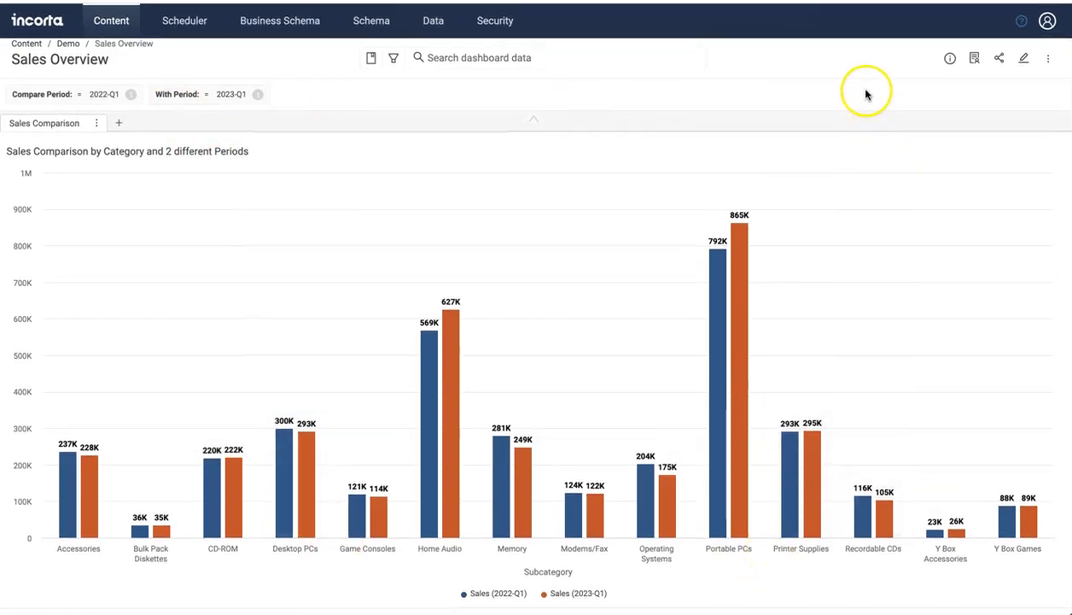
# Browse the year, quarter and month values offered by the Compare Period filter, leaving its selection as is.
pyautogui.click(75, 96)
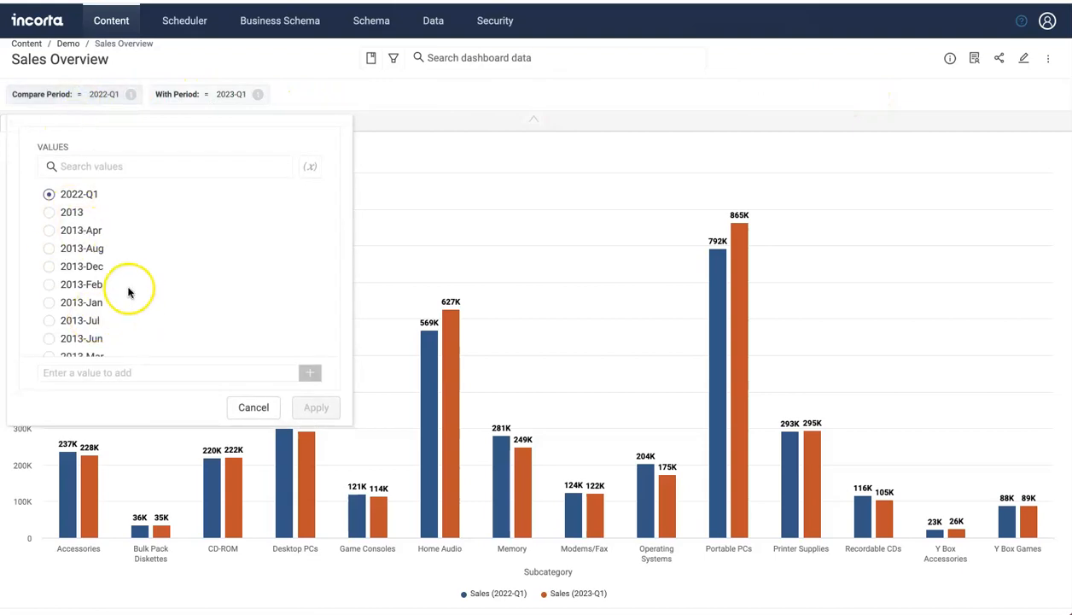
pyautogui.scroll(-15, 128, 286)
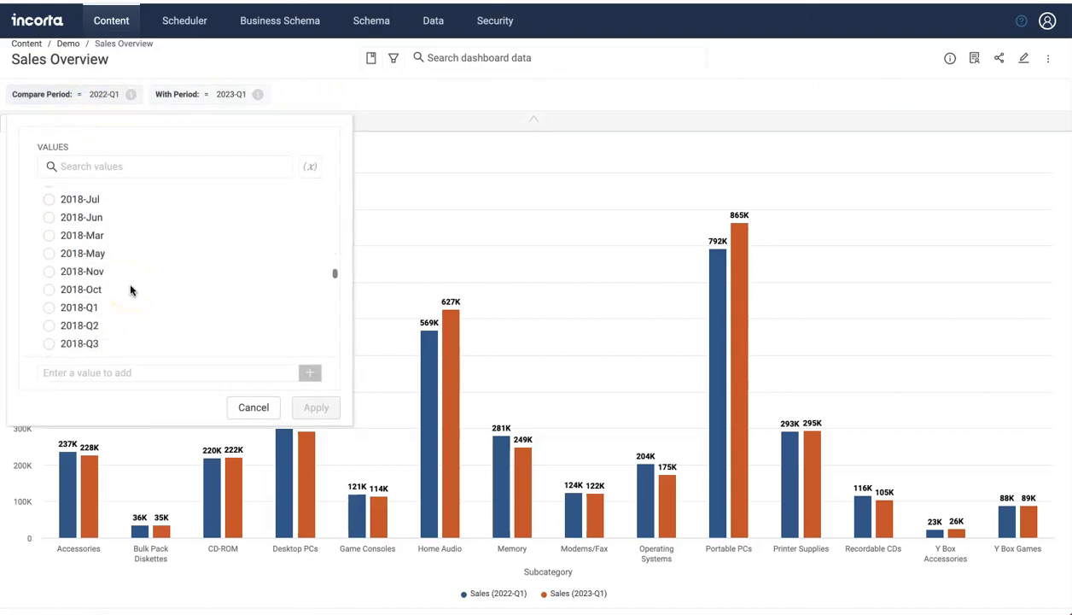
pyautogui.scroll(15, 120, 273)
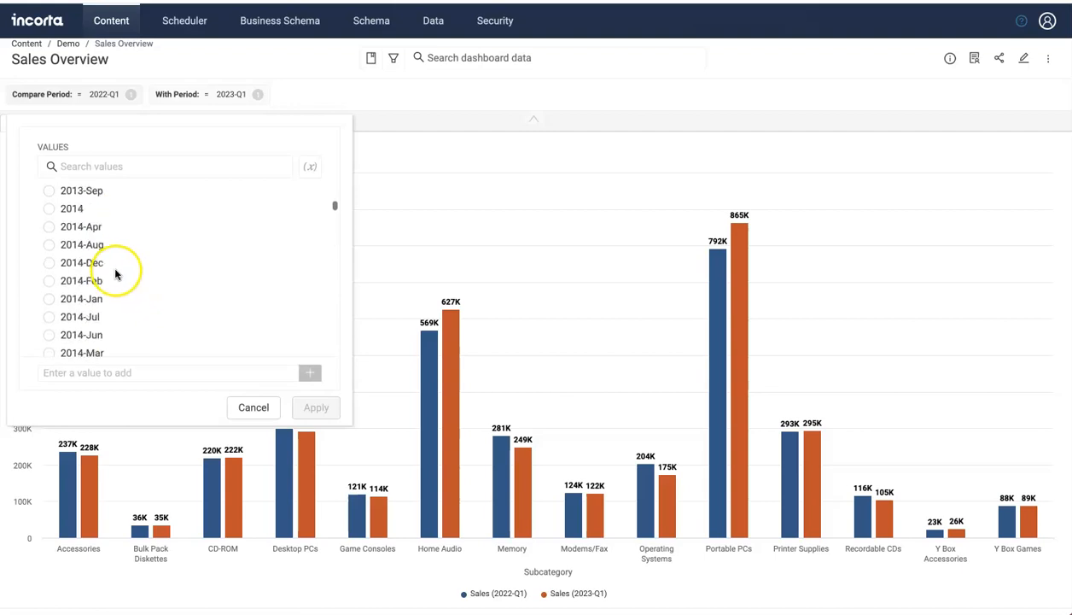
pyautogui.click(730, 87)
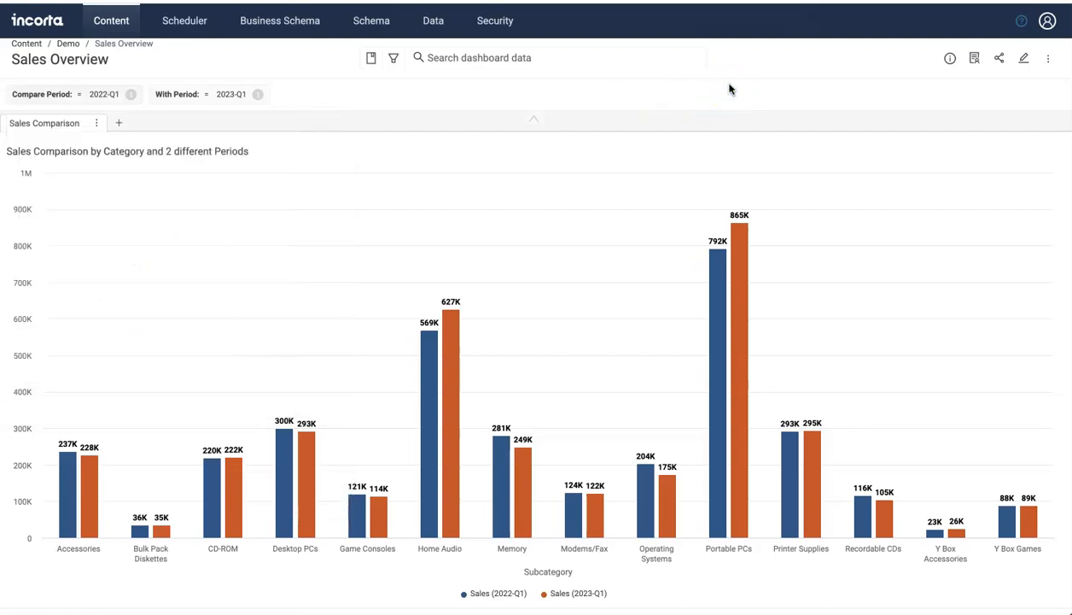
pyautogui.click(31, 97)
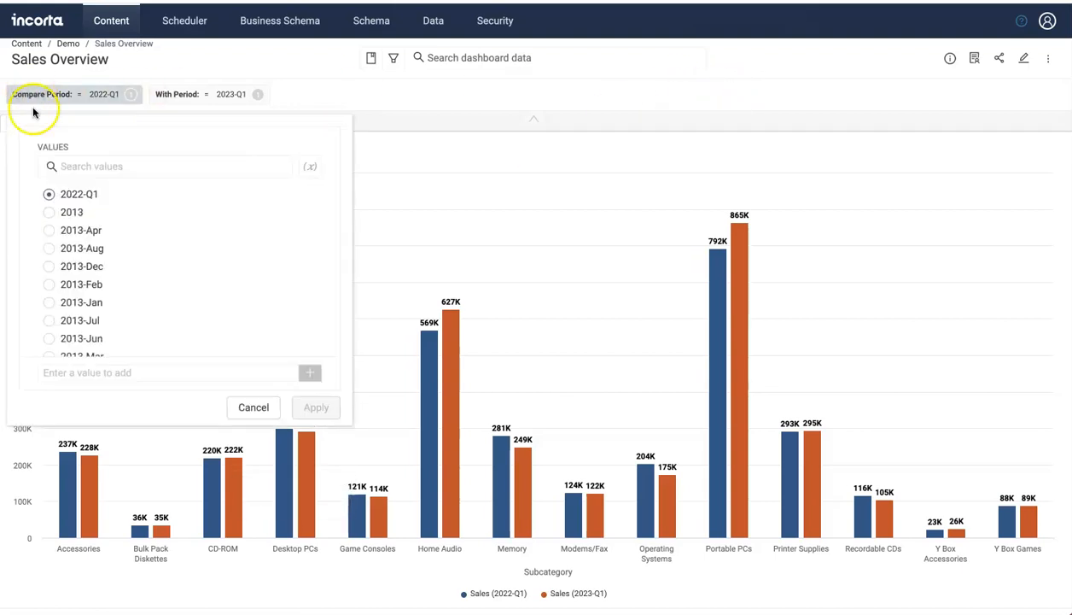
pyautogui.scroll(-20, 129, 259)
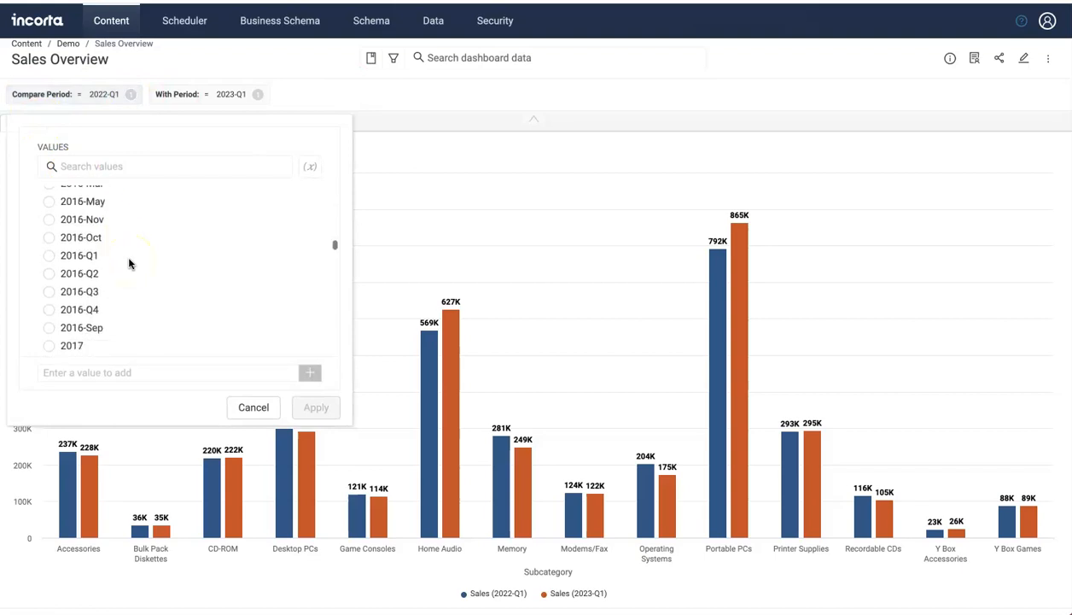
pyautogui.scroll(19, 128, 260)
pyautogui.scroll(3, 129, 262)
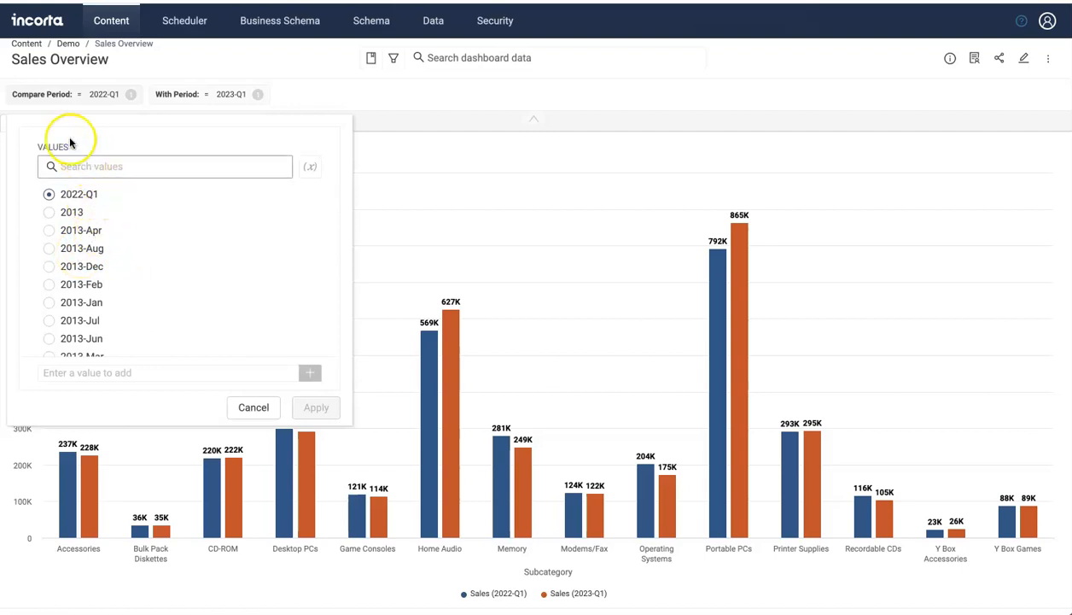
pyautogui.click(668, 99)
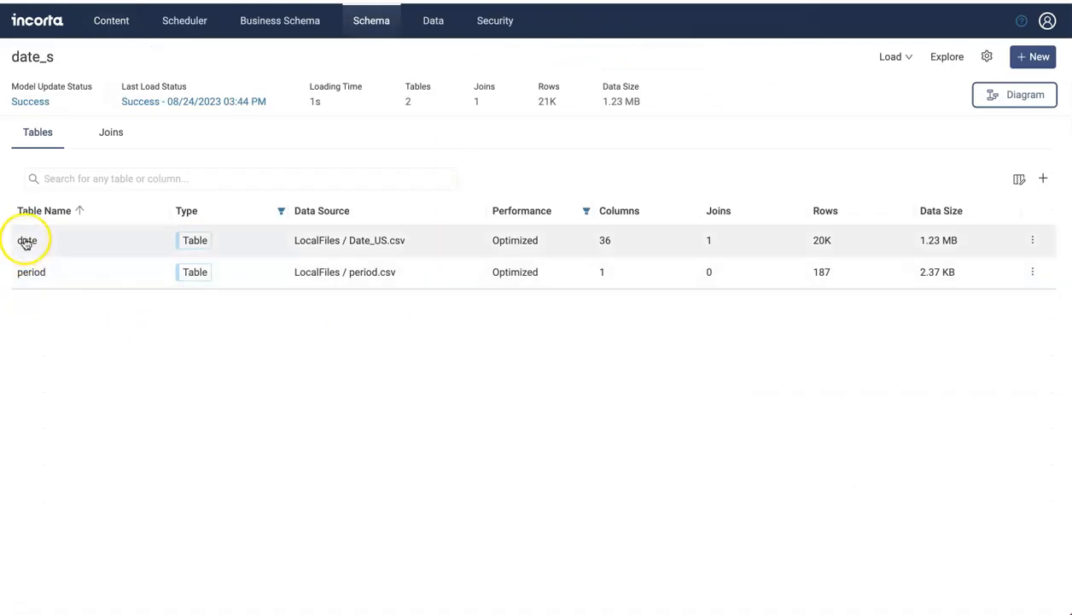
# View the date_s schema diagram, and open the date table to its formula columns.
pyautogui.click(1022, 97)
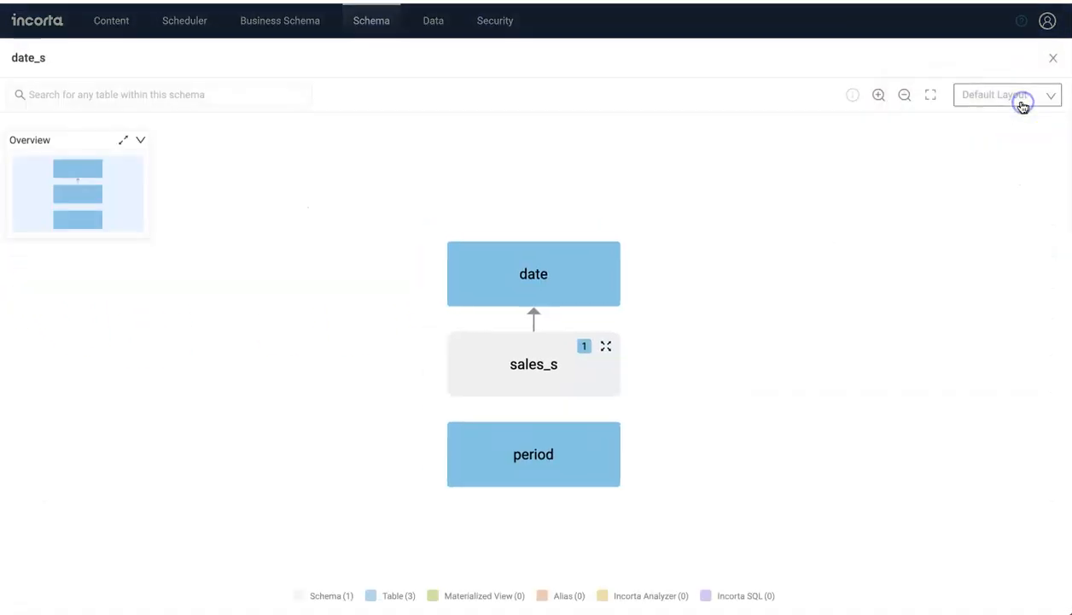
pyautogui.click(1053, 57)
pyautogui.click(29, 240)
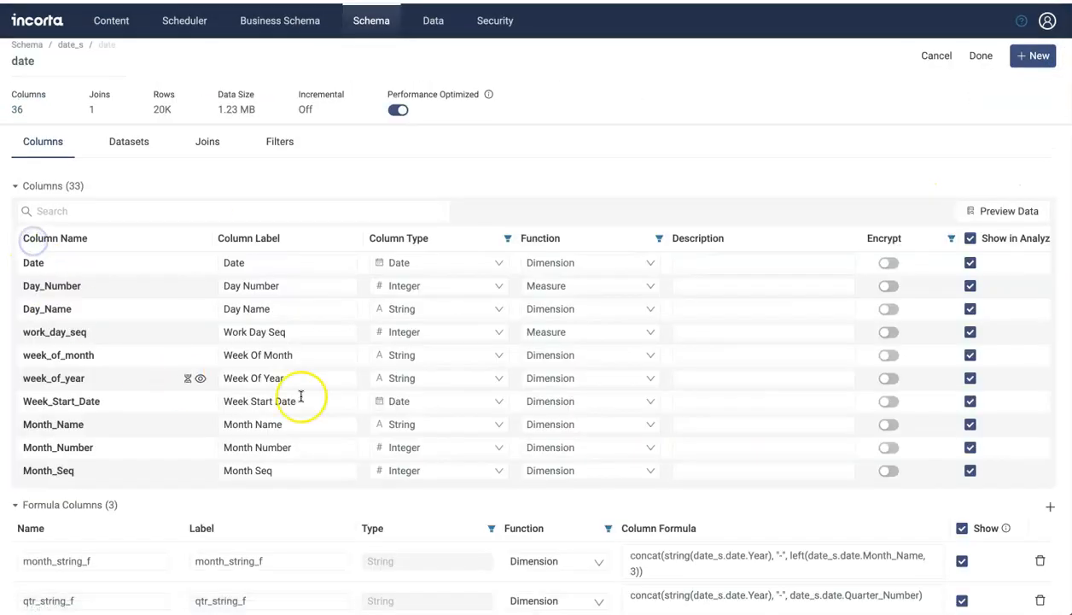
pyautogui.scroll(-3, 375, 512)
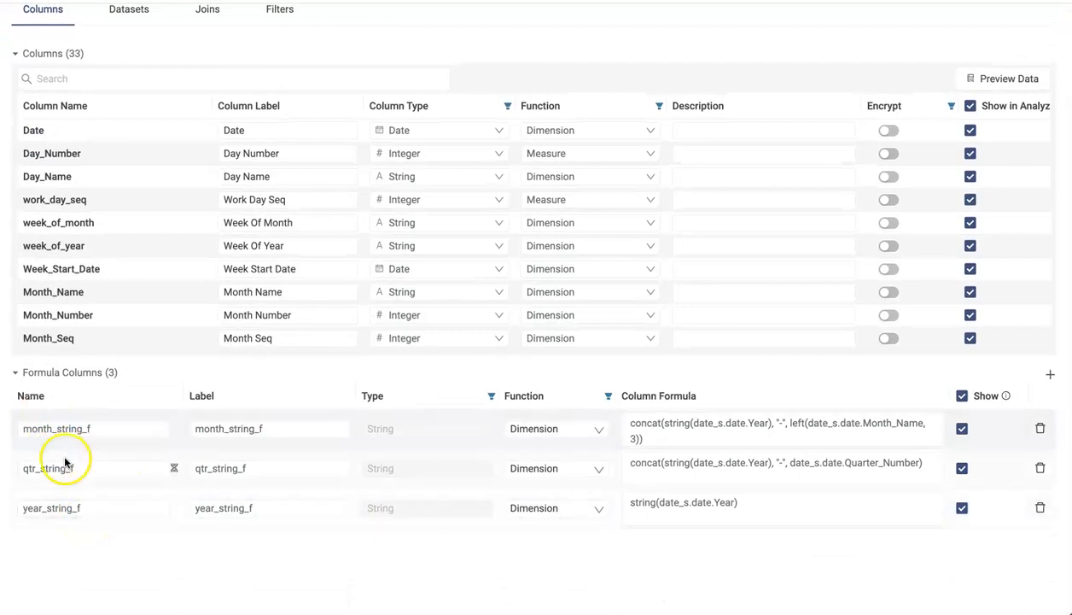
# Examine the formulas of the month_string_f, qtr_string_f and year_string_f columns in the date table without editing them.
pyautogui.click(690, 435)
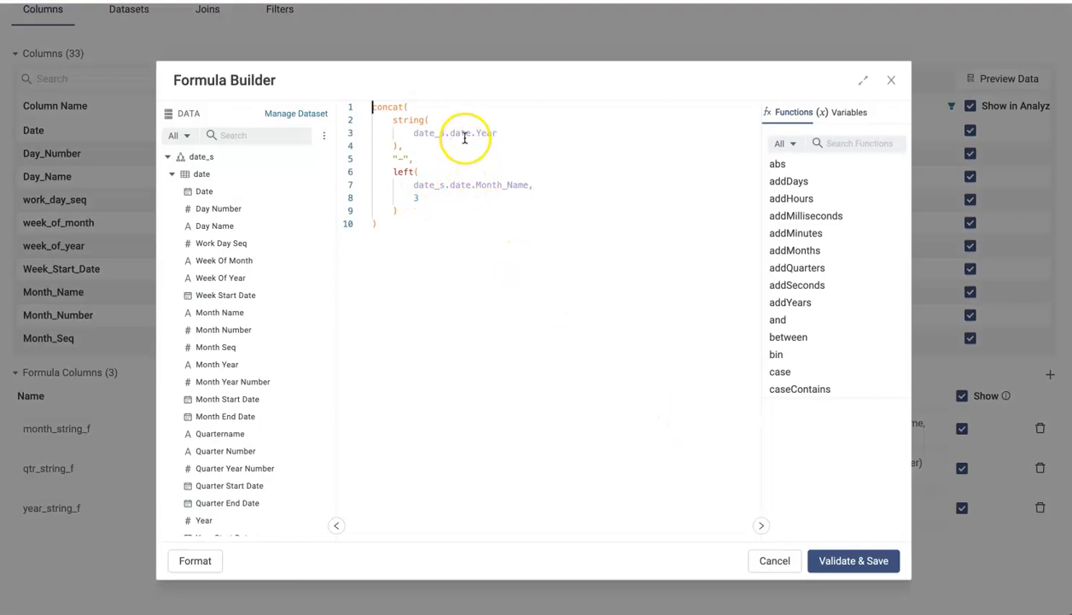
pyautogui.click(775, 561)
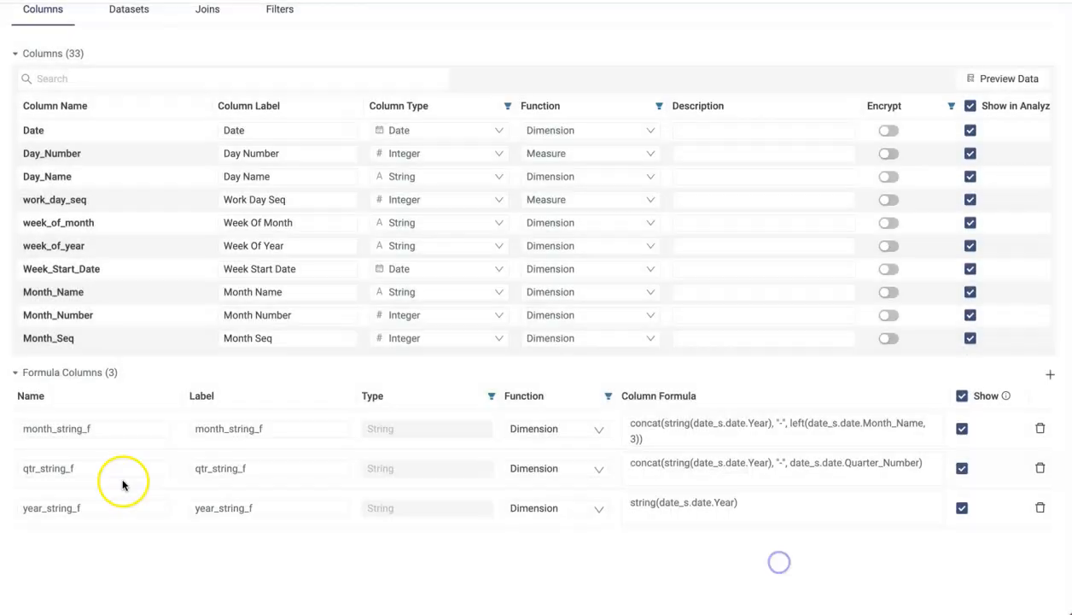
pyautogui.click(854, 469)
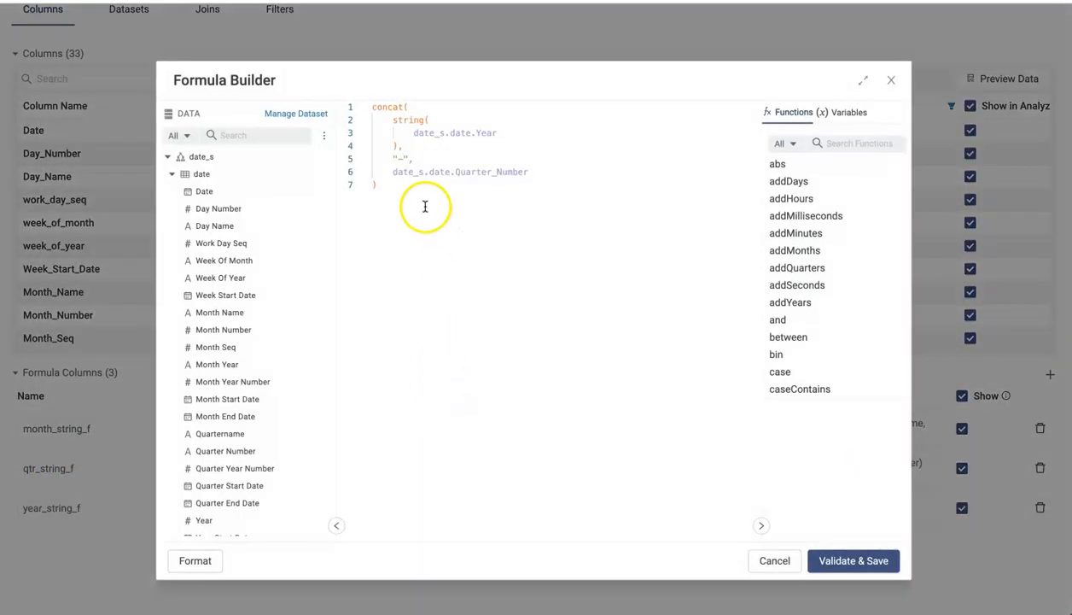
pyautogui.click(775, 561)
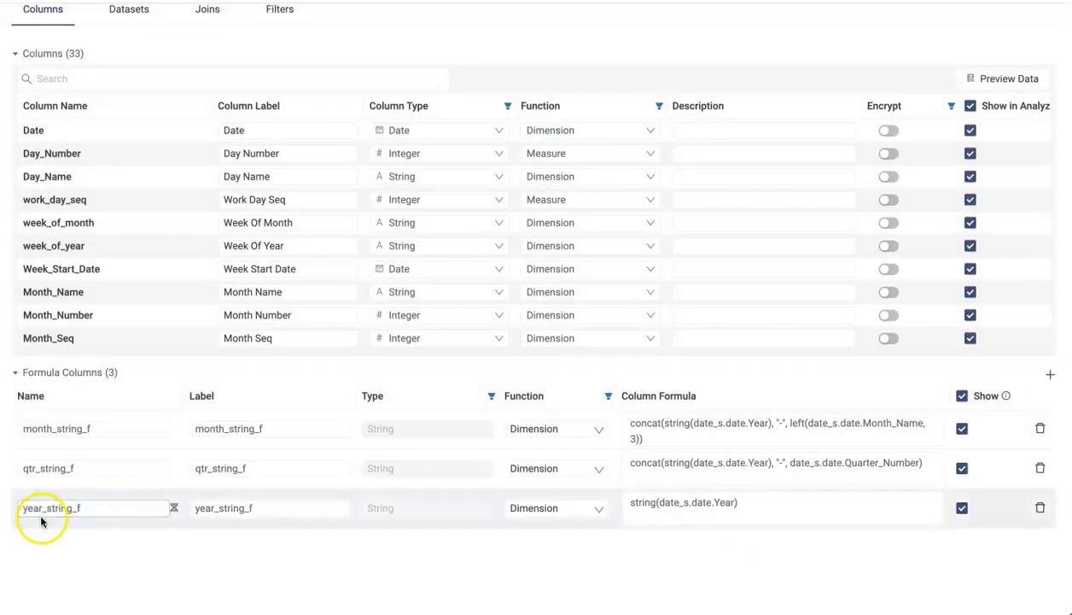
pyautogui.click(809, 504)
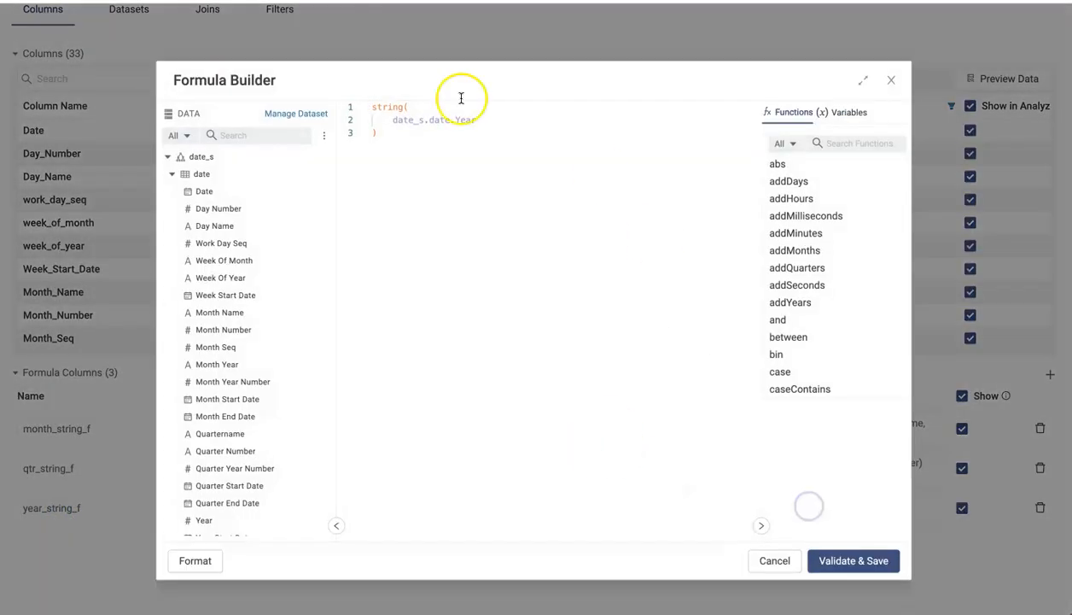
pyautogui.click(773, 561)
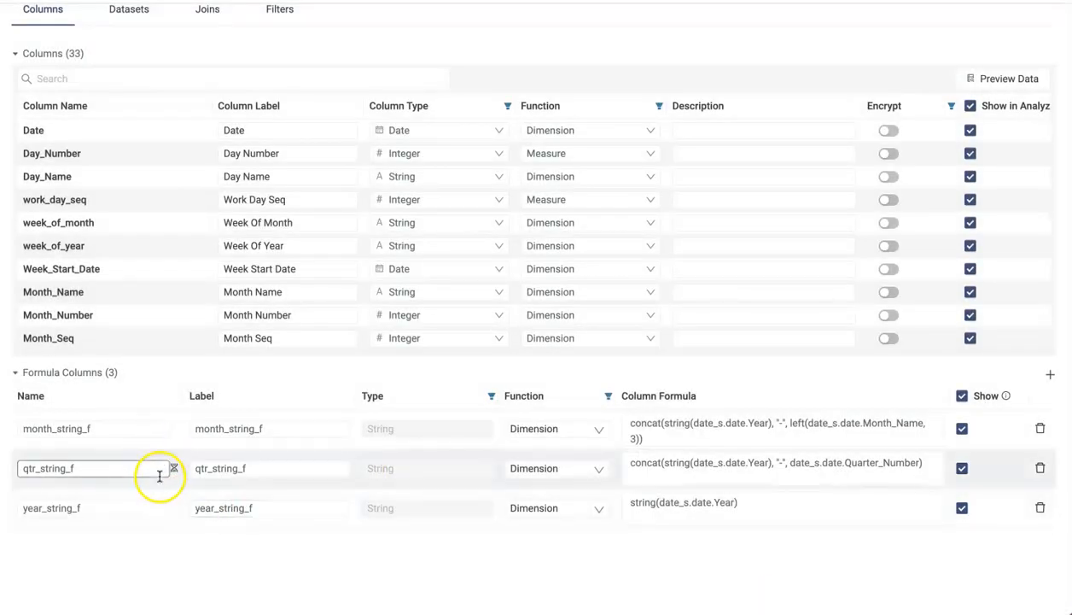
pyautogui.scroll(3, 167, 450)
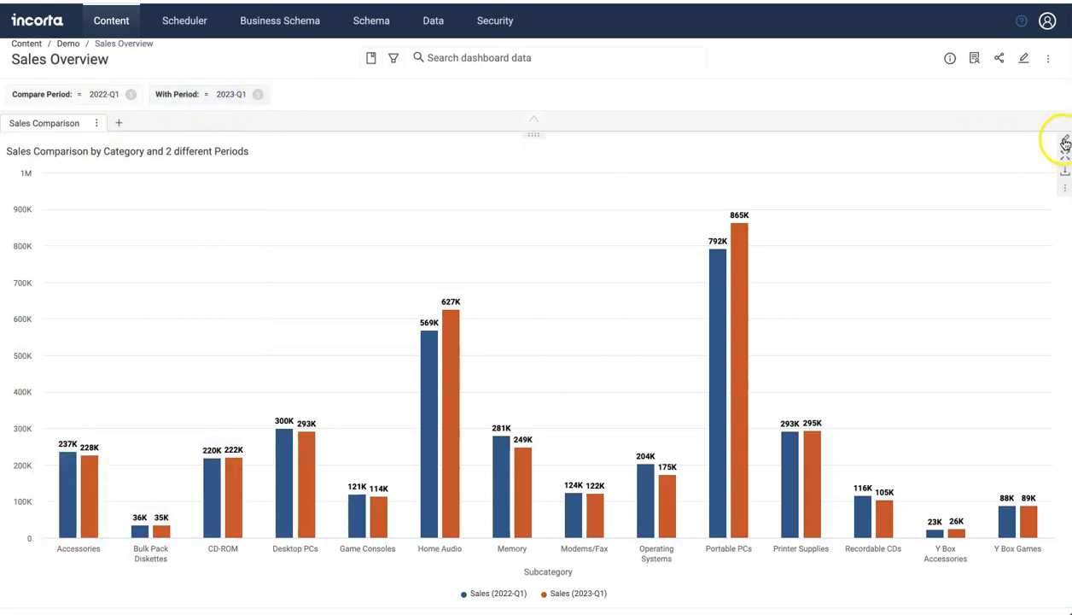
# Open the sales comparison insight for editing and examine the Sales ($$p1) measure's formula, especially its year, quarter and month conditions.
pyautogui.click(1047, 141)
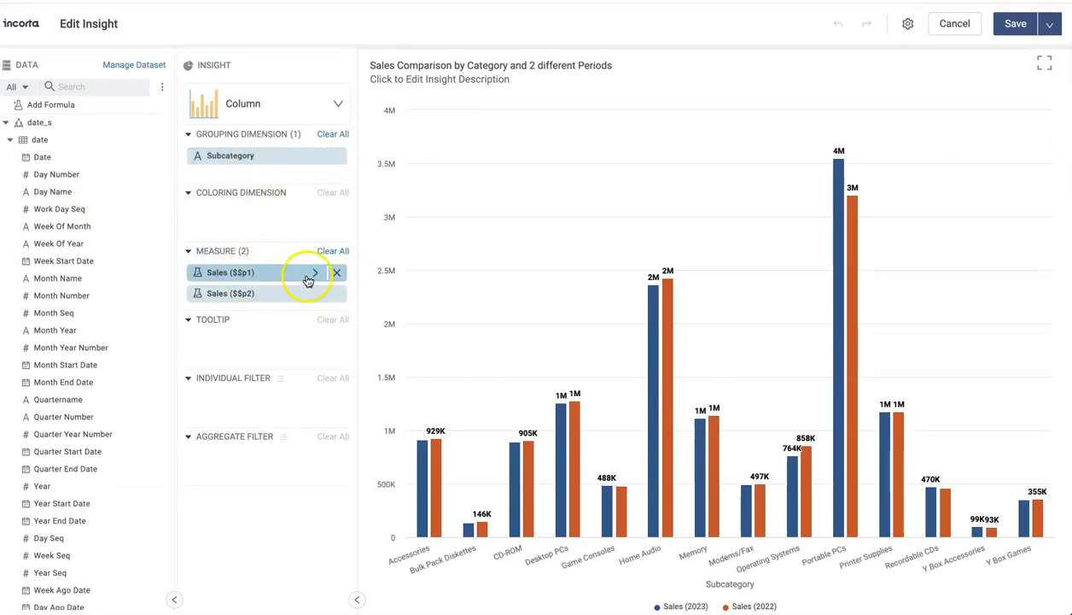
pyautogui.click(314, 273)
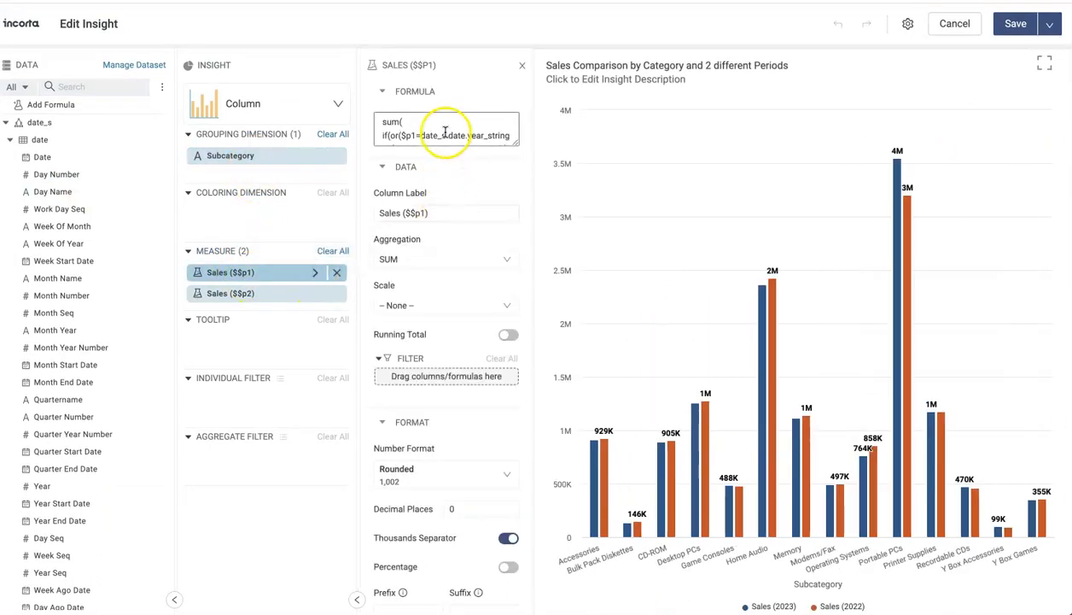
pyautogui.click(445, 133)
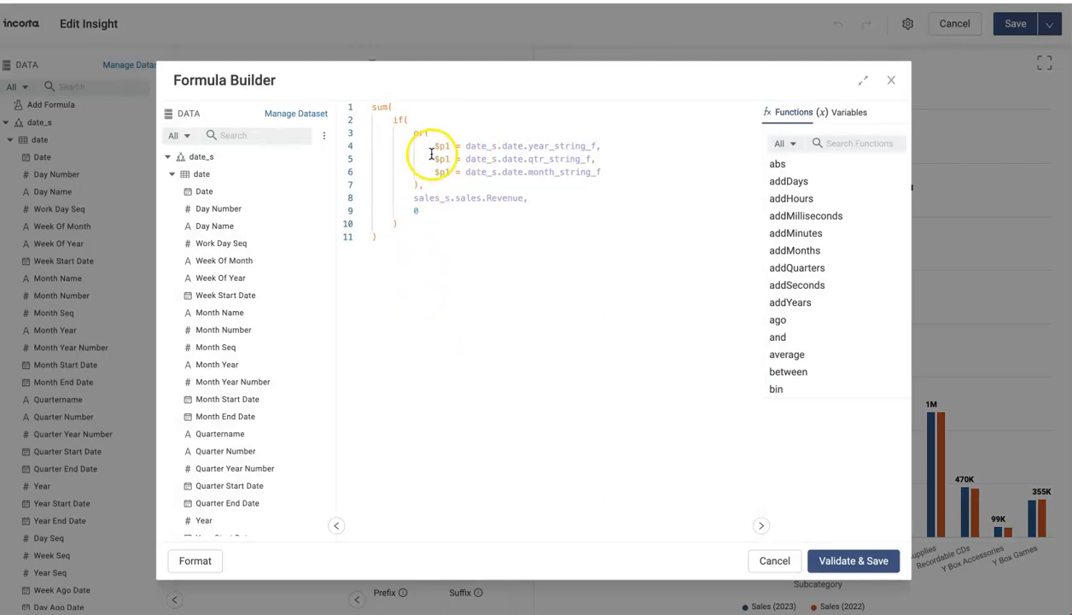
pyautogui.moveTo(426, 144); pyautogui.dragTo(627, 174)
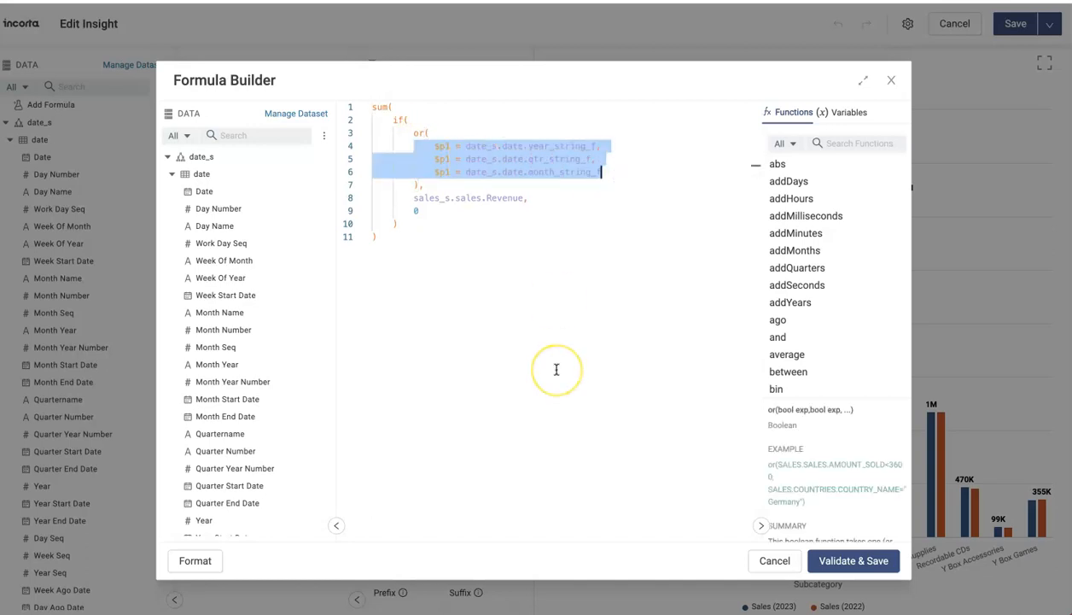
pyautogui.click(531, 384)
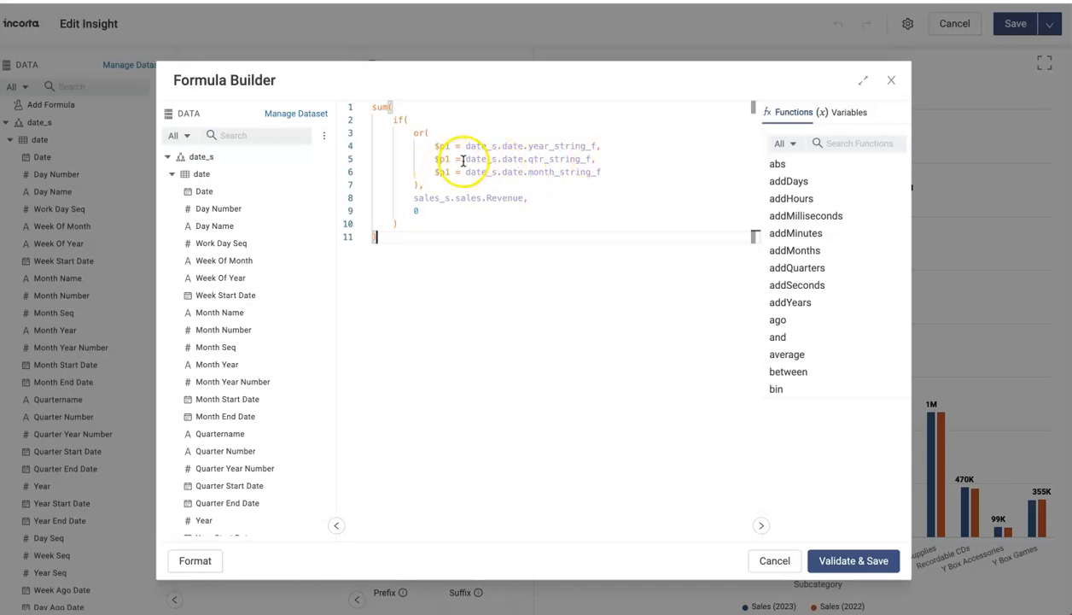
pyautogui.moveTo(462, 161); pyautogui.dragTo(503, 160)
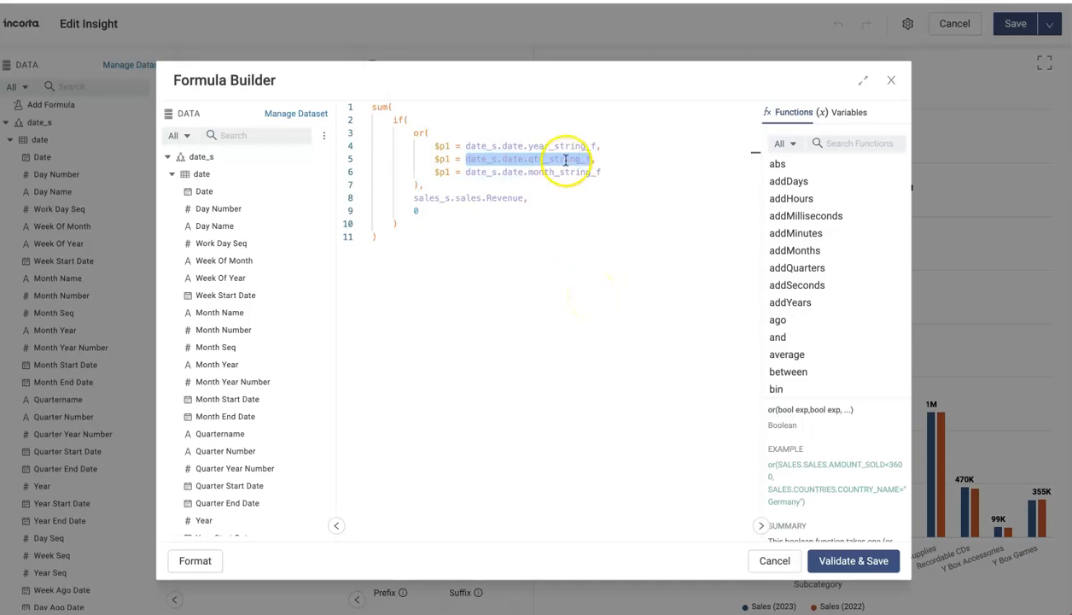
pyautogui.click(514, 311)
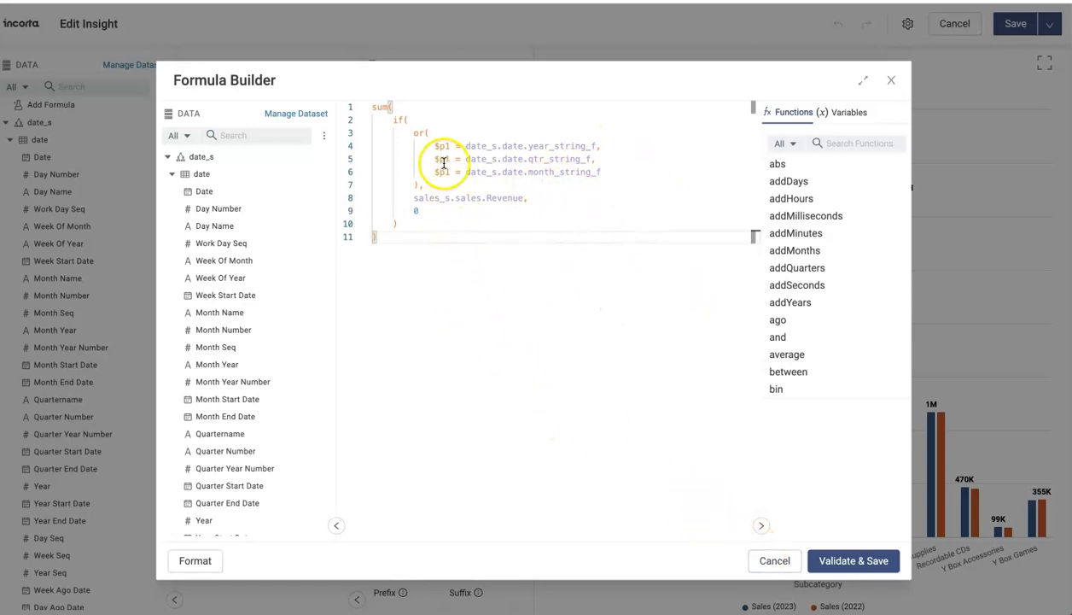
pyautogui.click(774, 560)
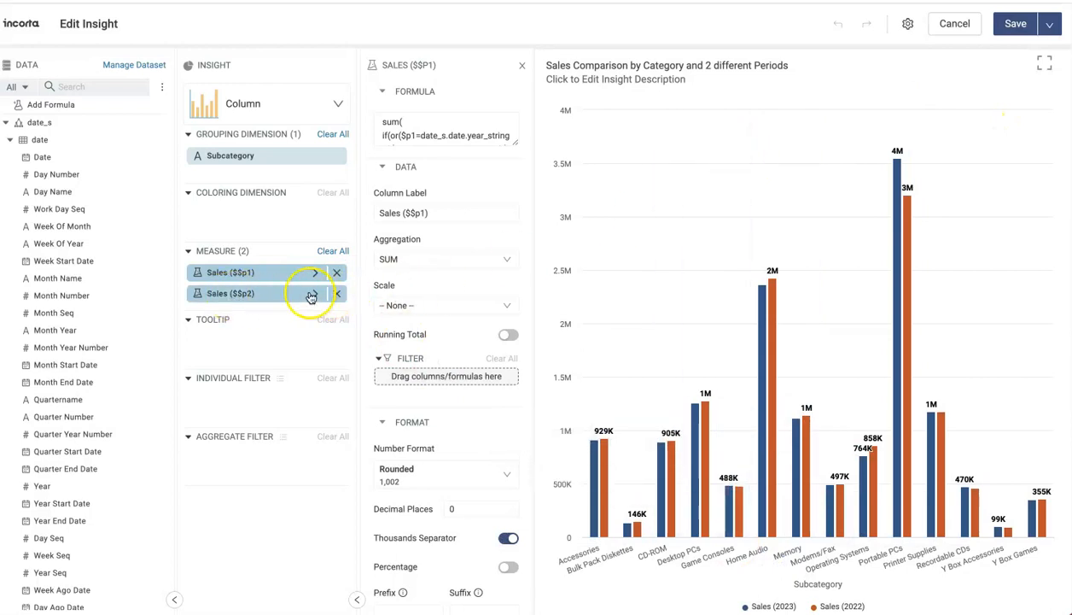
# Examine the Sales ($$p2) measure's formula and leave the insight editor without saving.
pyautogui.click(312, 295)
pyautogui.click(426, 128)
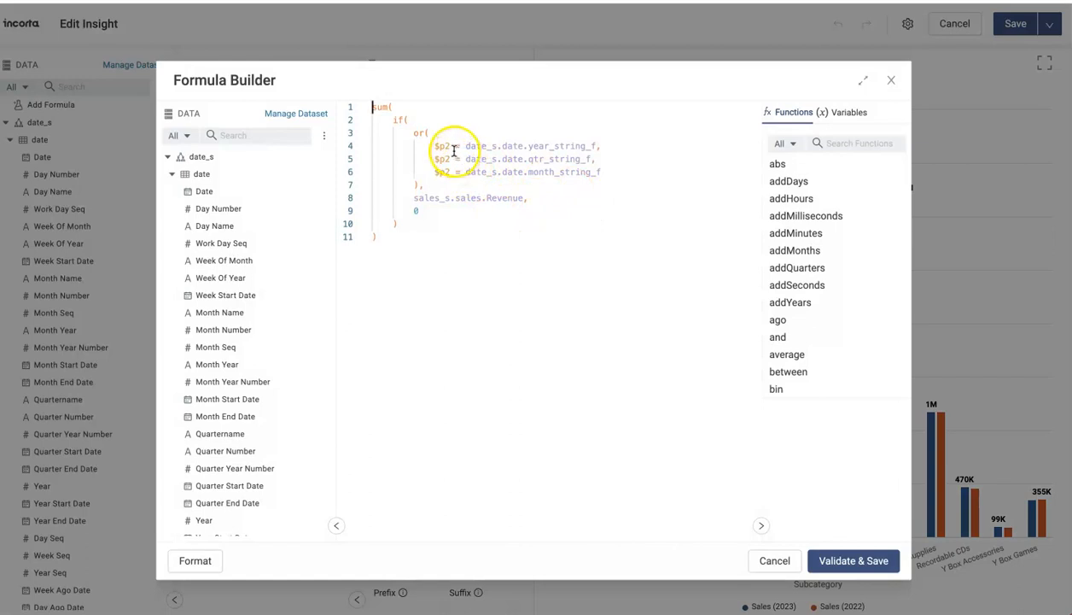
pyautogui.click(776, 564)
pyautogui.click(955, 26)
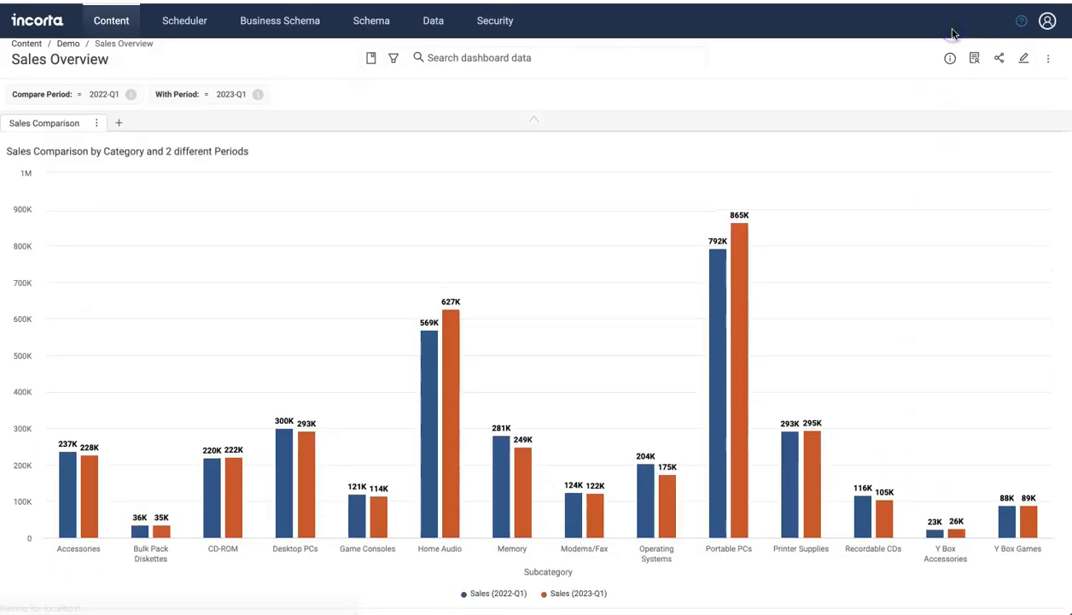